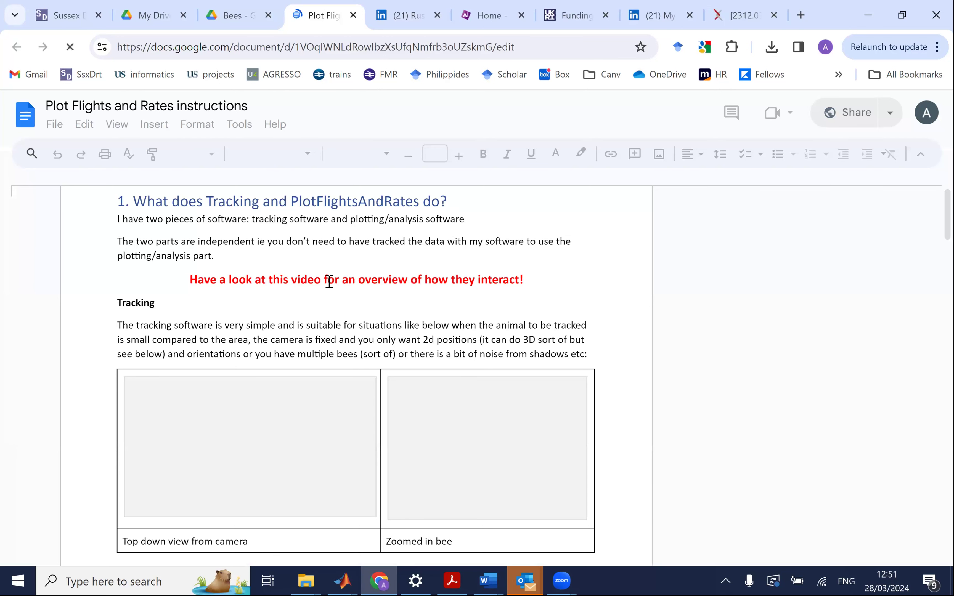
Read through the Tracking and Plotting/Analysis sections of the instructions, including the camera images and example trajectory figures
{"action": "scroll", "coordinate": [285, 473], "scroll_direction": "down", "scroll_amount": 1}
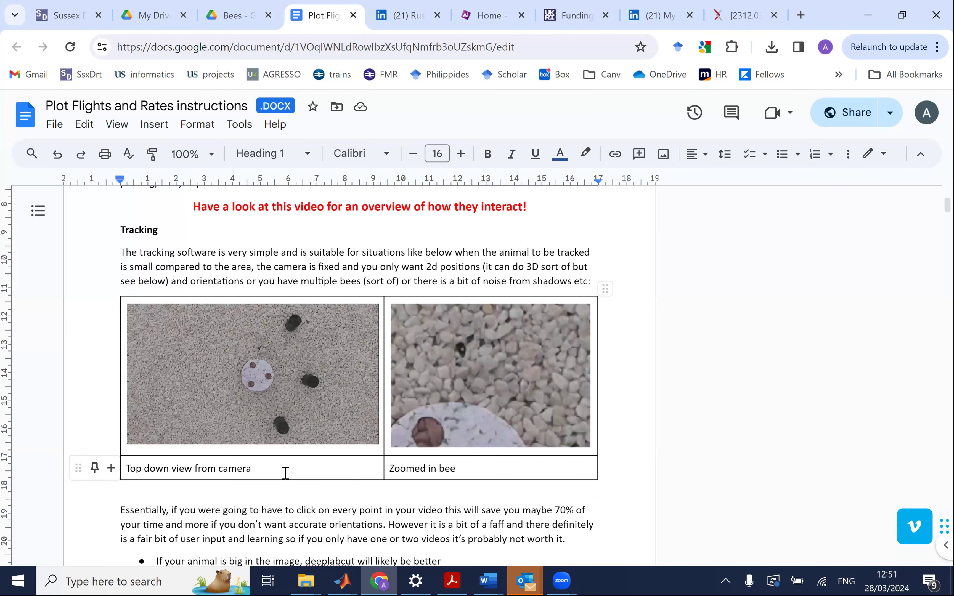
{"action": "scroll", "coordinate": [285, 473], "scroll_direction": "down", "scroll_amount": 5}
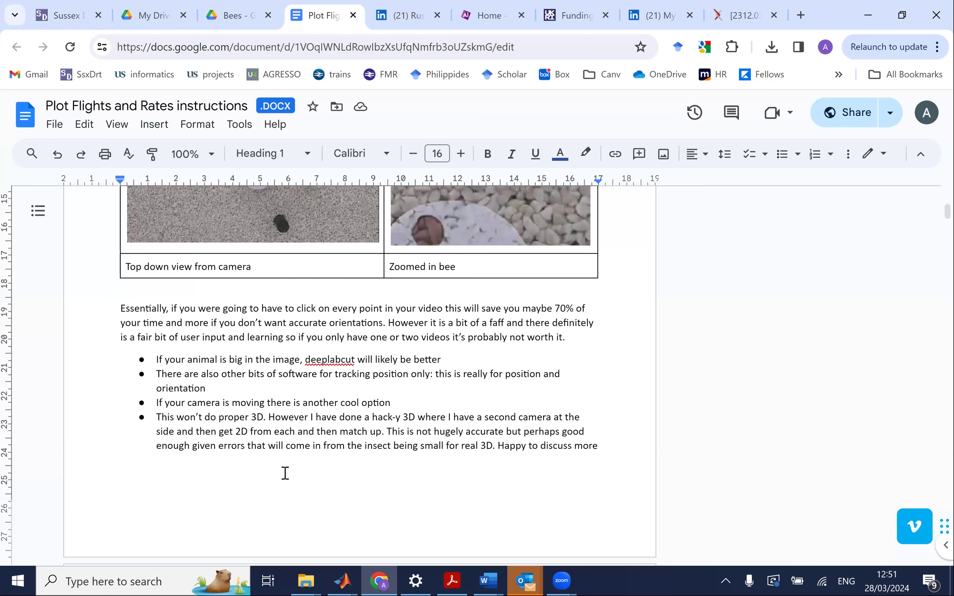
{"action": "scroll", "coordinate": [285, 473], "scroll_direction": "up", "scroll_amount": 3}
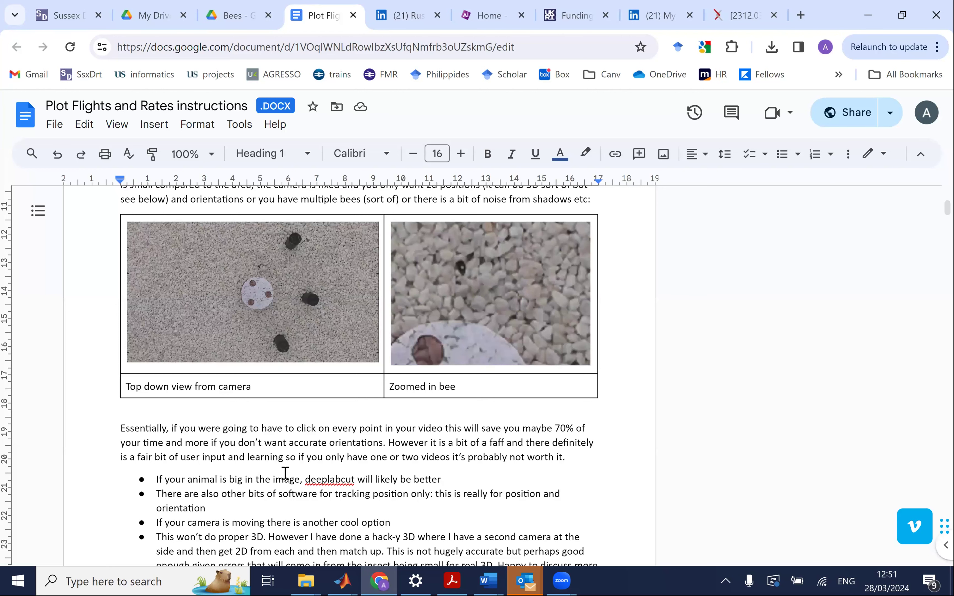
{"action": "scroll", "coordinate": [285, 473], "scroll_direction": "down", "scroll_amount": 1}
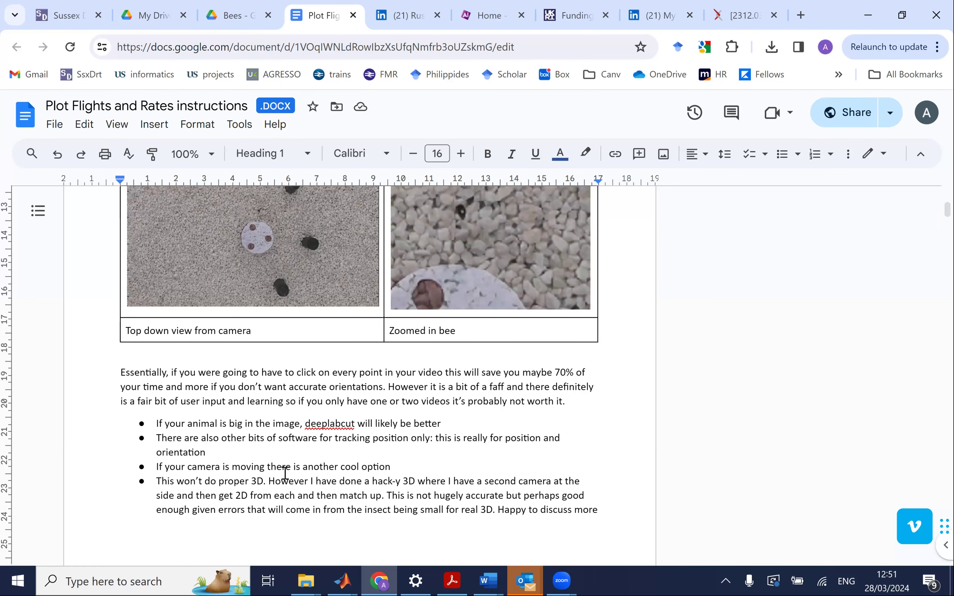
{"action": "scroll", "coordinate": [284, 473], "scroll_direction": "up", "scroll_amount": 1}
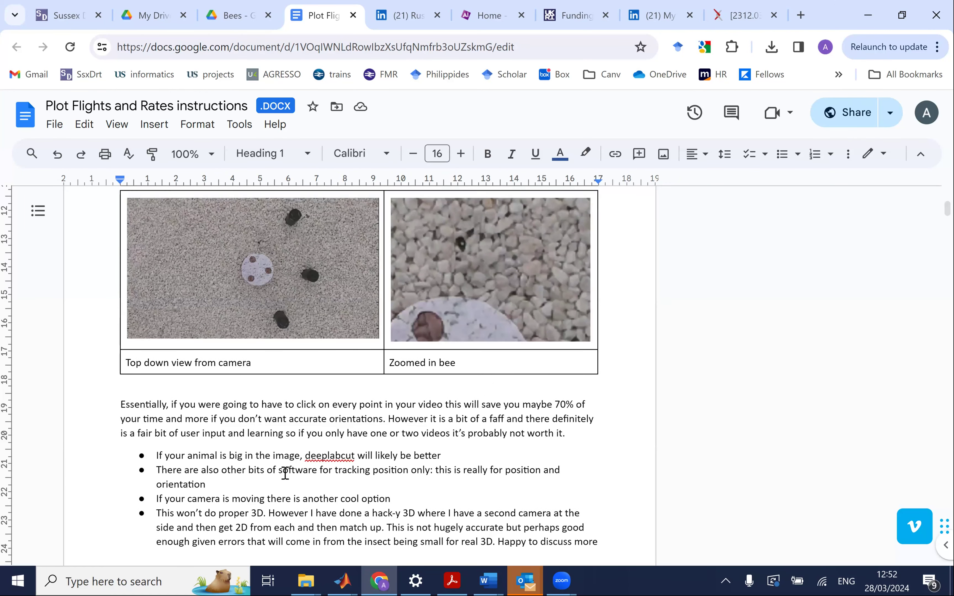
{"action": "scroll", "coordinate": [285, 474], "scroll_direction": "down", "scroll_amount": 3}
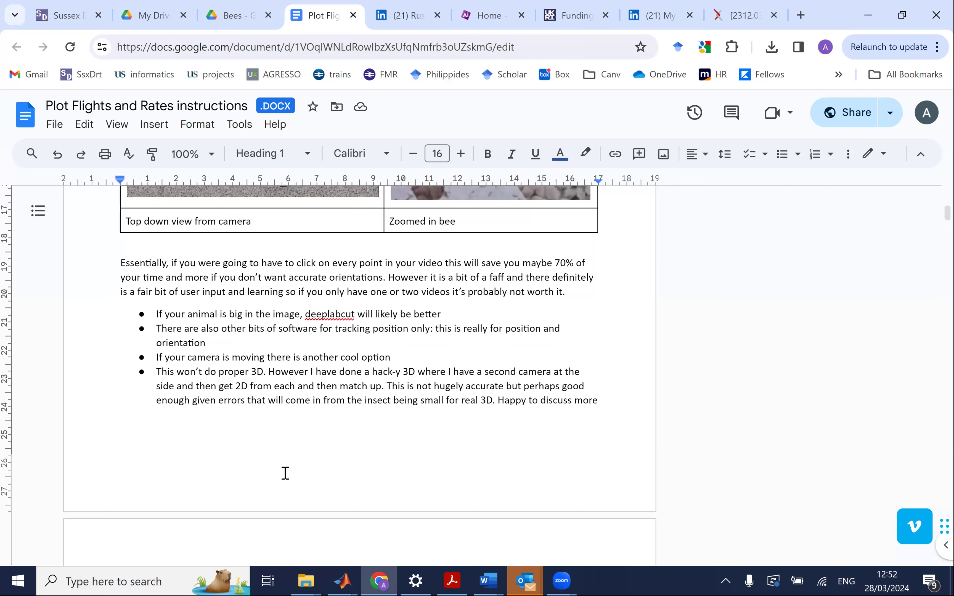
{"action": "scroll", "coordinate": [135, 472], "scroll_direction": "down", "scroll_amount": 5}
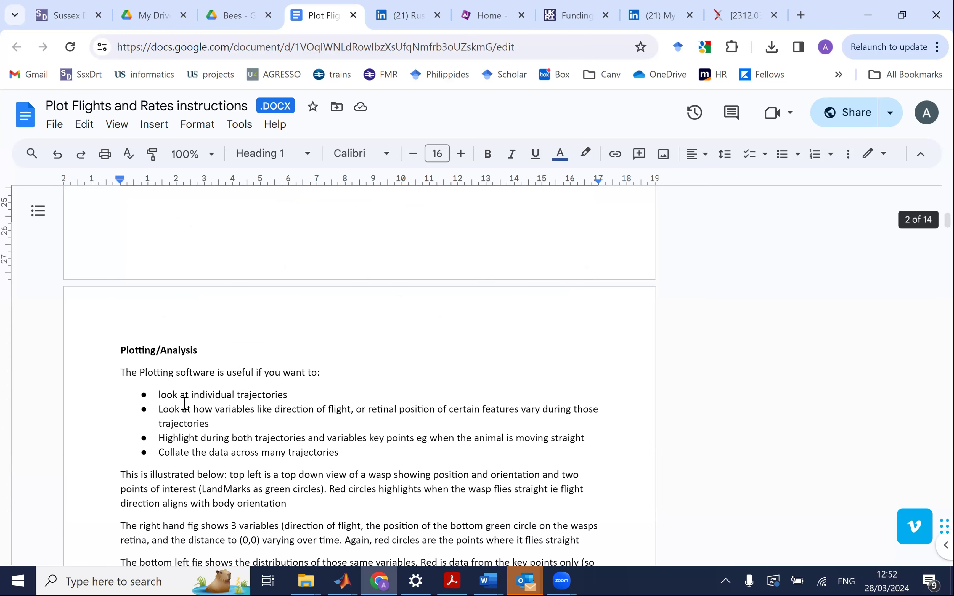
{"action": "scroll", "coordinate": [184, 403], "scroll_direction": "down", "scroll_amount": 1}
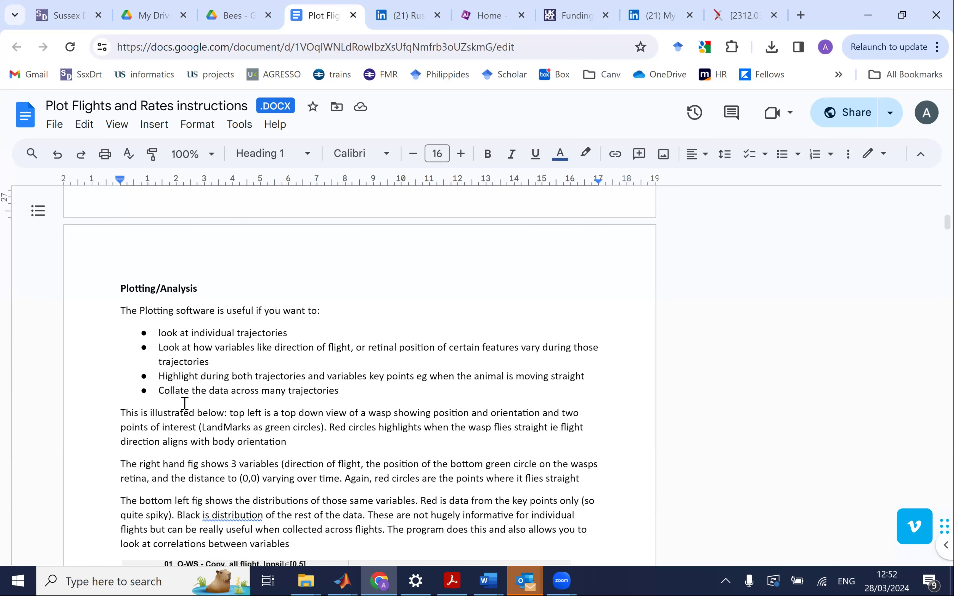
{"action": "scroll", "coordinate": [183, 403], "scroll_direction": "down", "scroll_amount": 4}
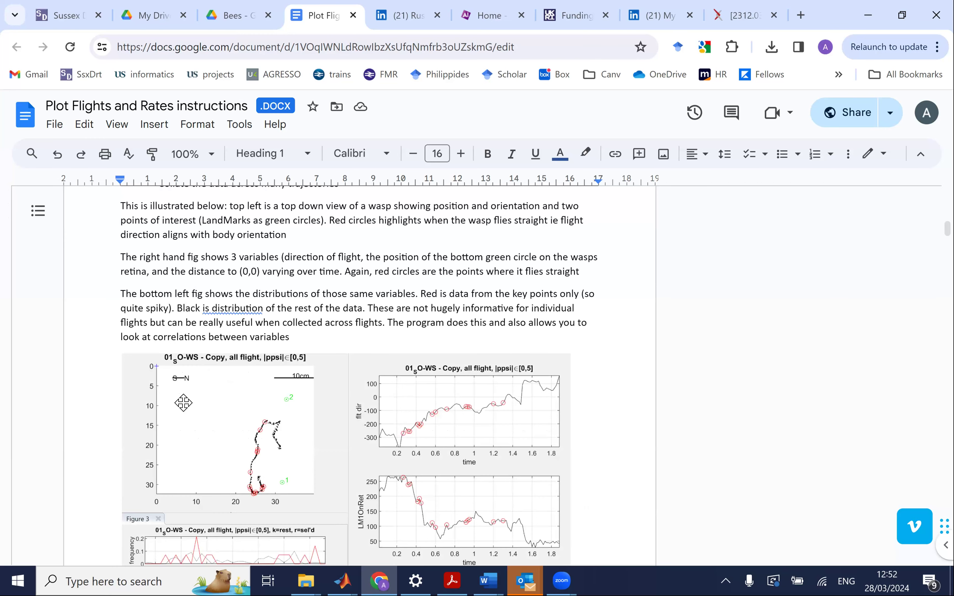
{"action": "scroll", "coordinate": [183, 403], "scroll_direction": "down", "scroll_amount": 1}
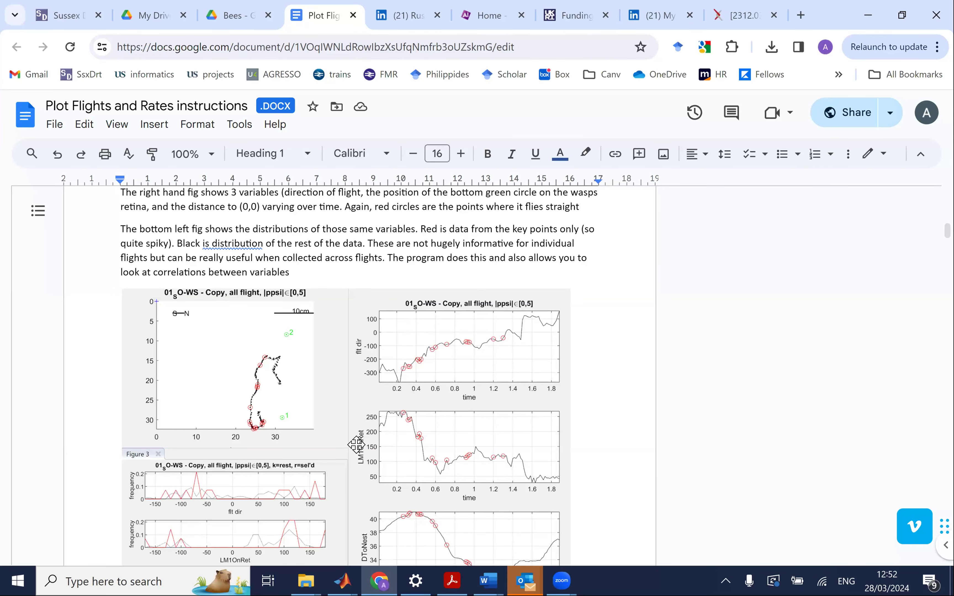
{"action": "scroll", "coordinate": [356, 444], "scroll_direction": "down", "scroll_amount": 3}
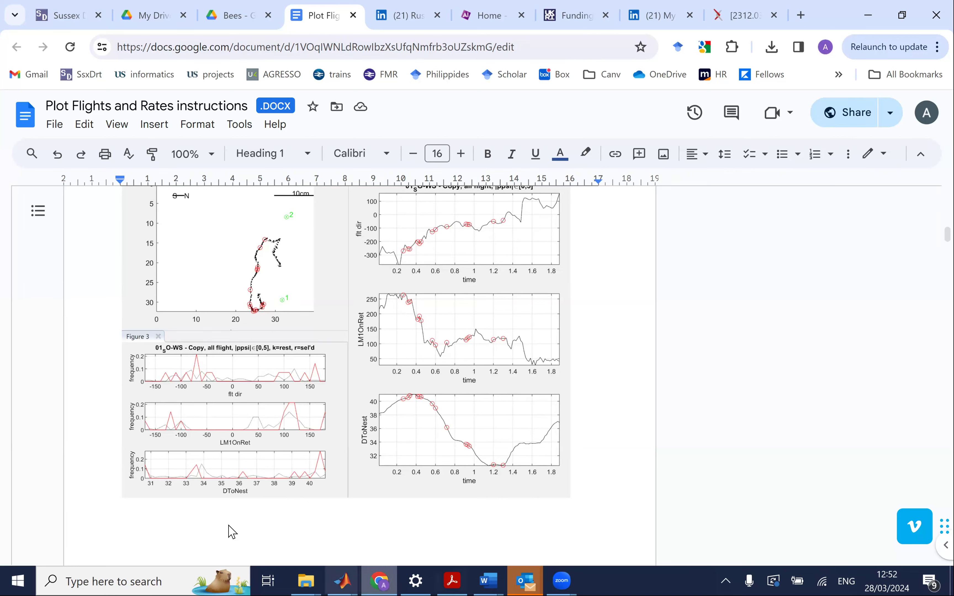
Switch to the MATLAB R2021b window and run PlotFlightsAndRates
{"action": "mouse_move", "coordinate": [342, 581]}
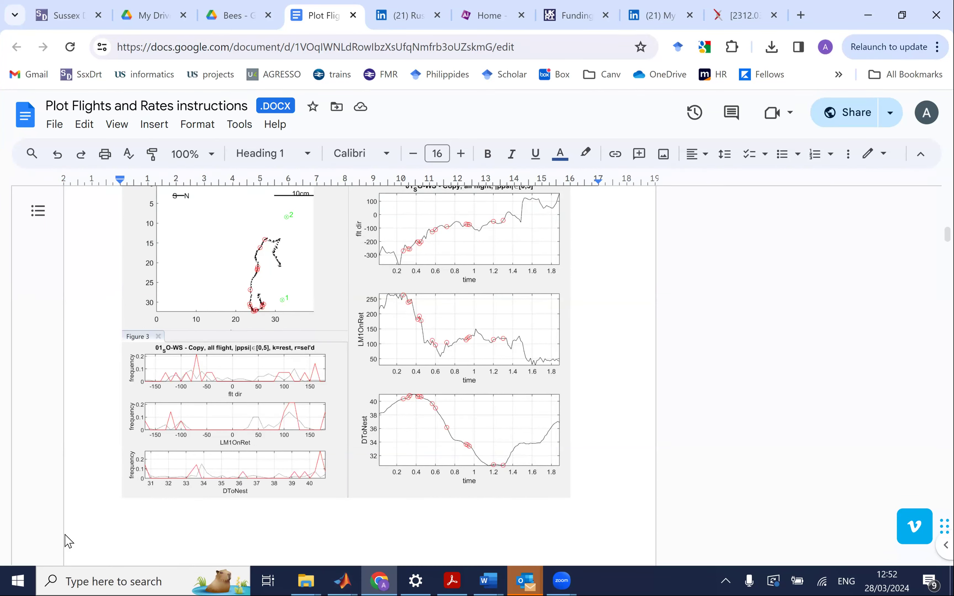
{"action": "left_click", "coordinate": [342, 581]}
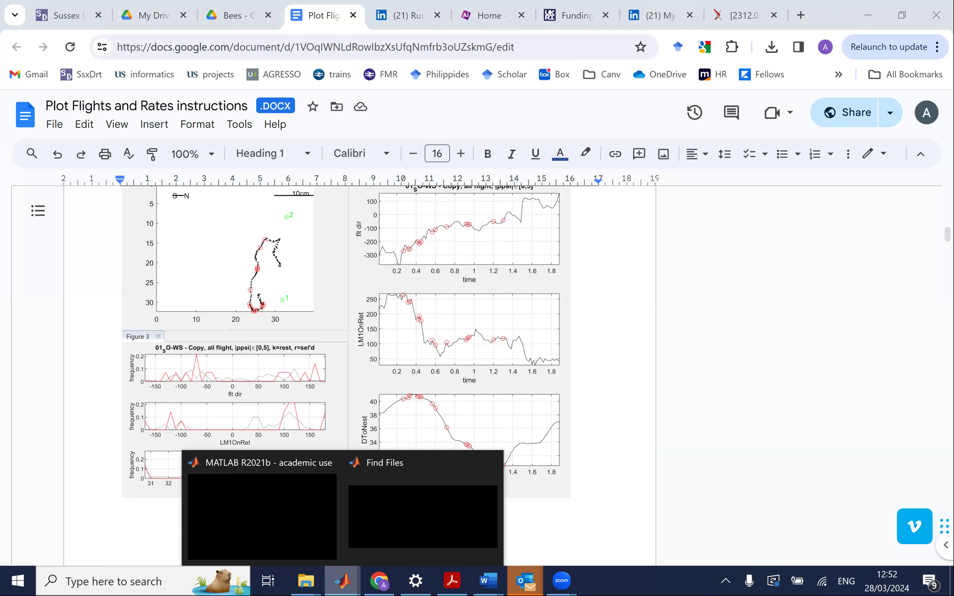
{"action": "left_click", "coordinate": [233, 533]}
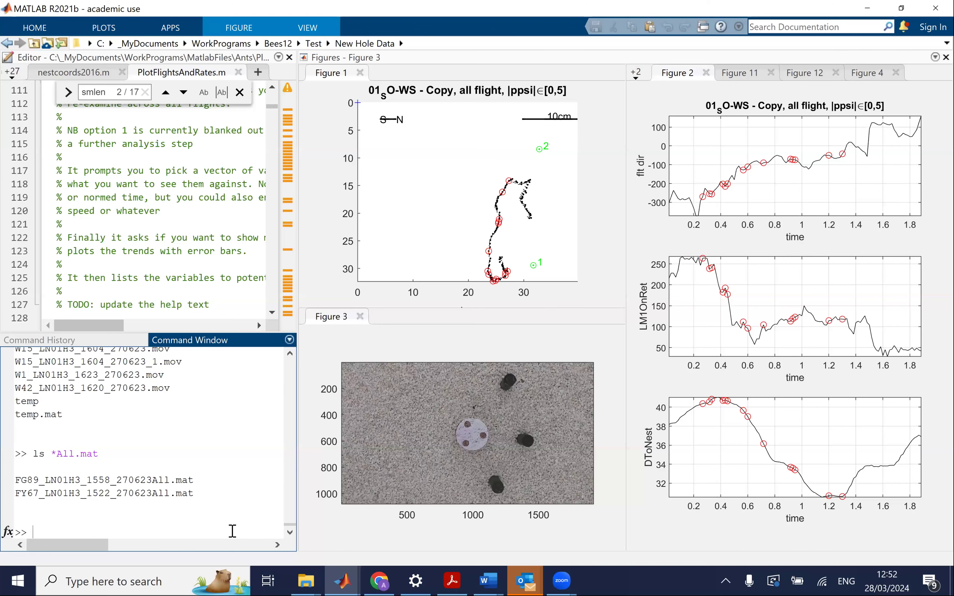
{"action": "type", "text": "PlotFlightsAndRates"}
{"action": "key", "text": "Return"}
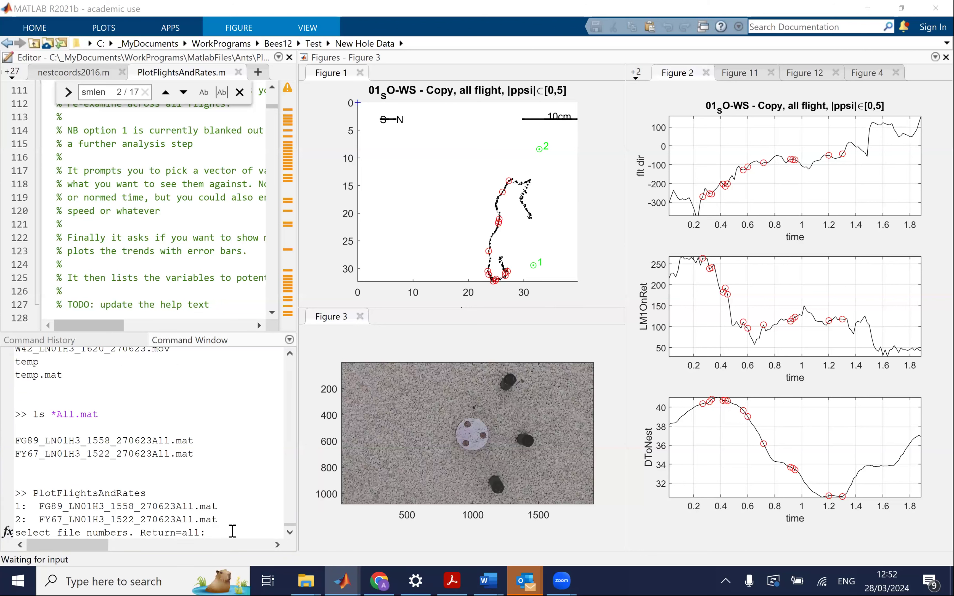
Select all listed flight files and choose to examine the whole flight
{"action": "left_click", "coordinate": [233, 531]}
{"action": "key", "text": "Return"}
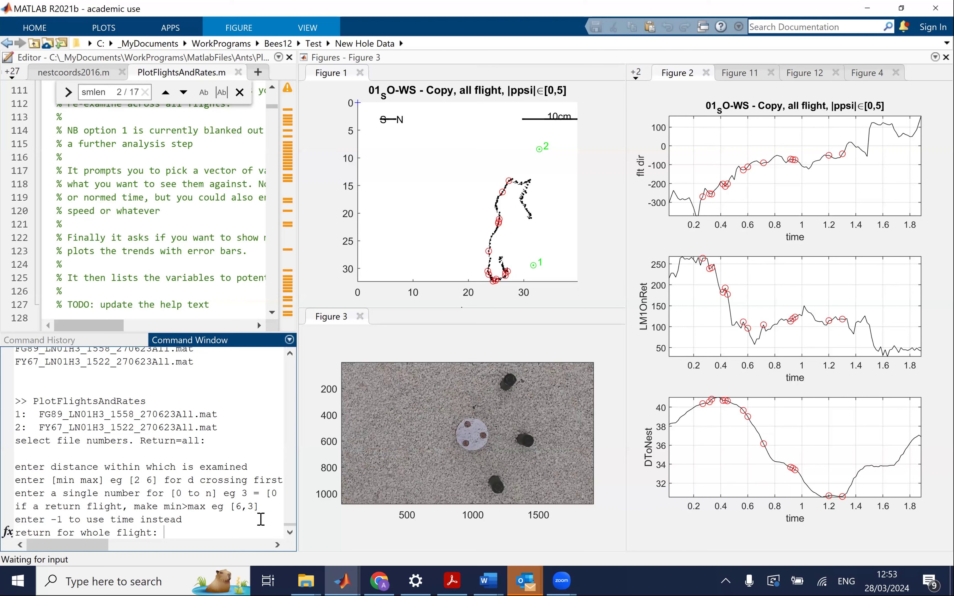
{"action": "key", "text": "Return"}
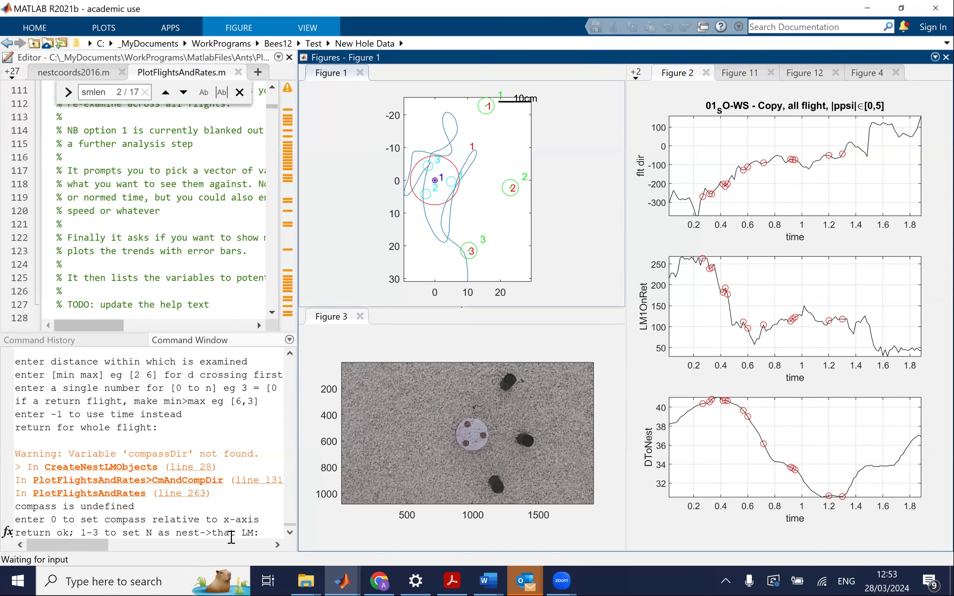
Accept the defaults for compass, no fictive landmark, nest-relative flight direction, video frame rate and un-flipped angular data
{"action": "left_click", "coordinate": [266, 530]}
{"action": "key", "text": "Return"}
{"action": "key", "text": "Return"}
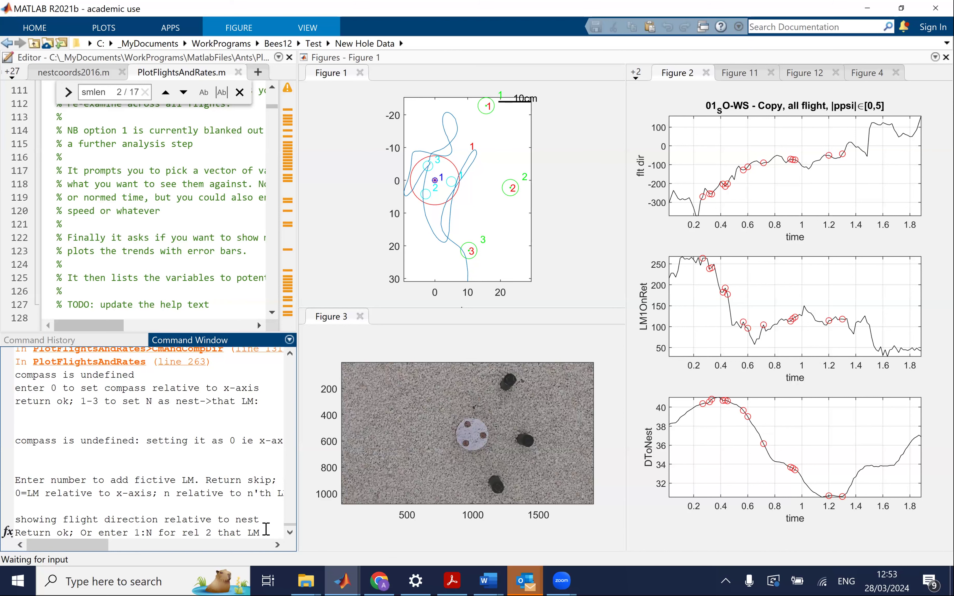
{"action": "key", "text": "Return"}
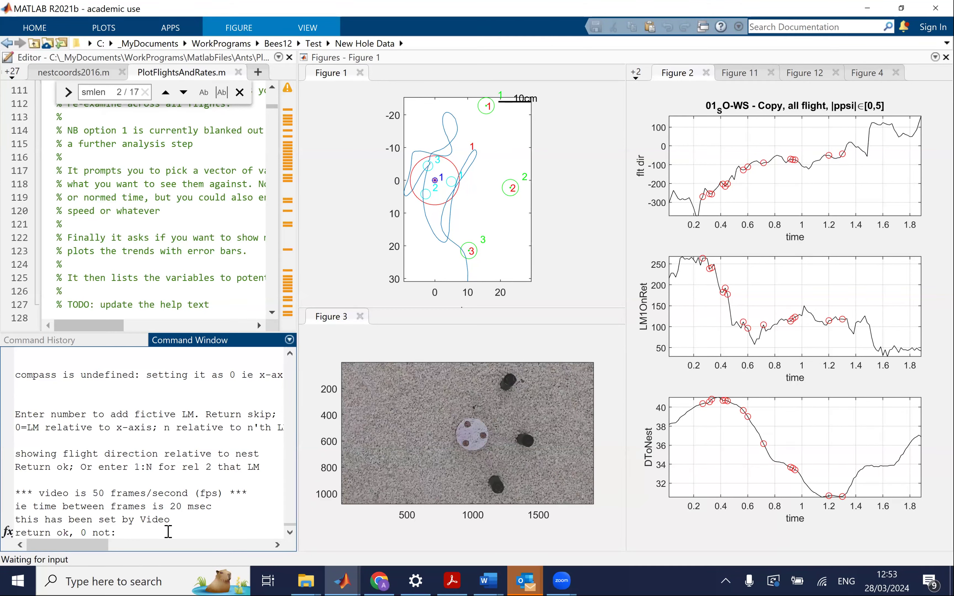
{"action": "key", "text": "Return"}
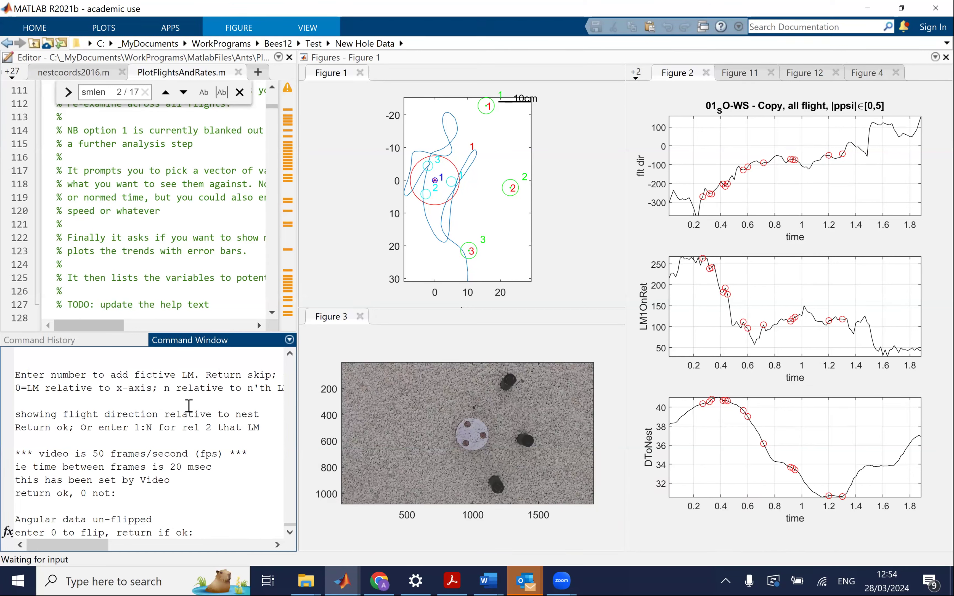
{"action": "key", "text": "Return"}
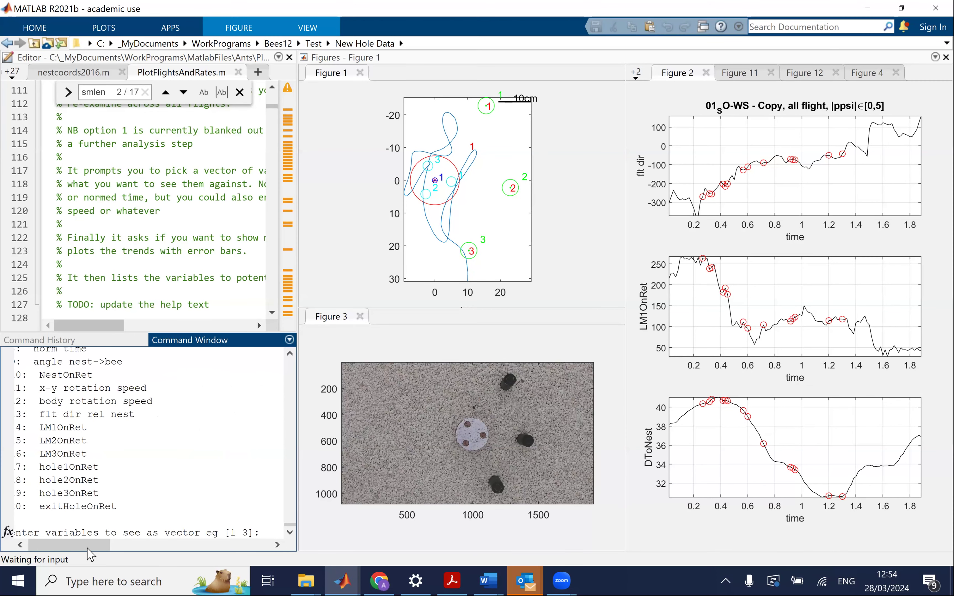
Choose body angle, flight direction and distance to nest as the variables to view with [1, 3, 4], keeping time as the x-axis
{"action": "left_click_drag", "start_coordinate": [38, 549], "coordinate": [37, 549]}
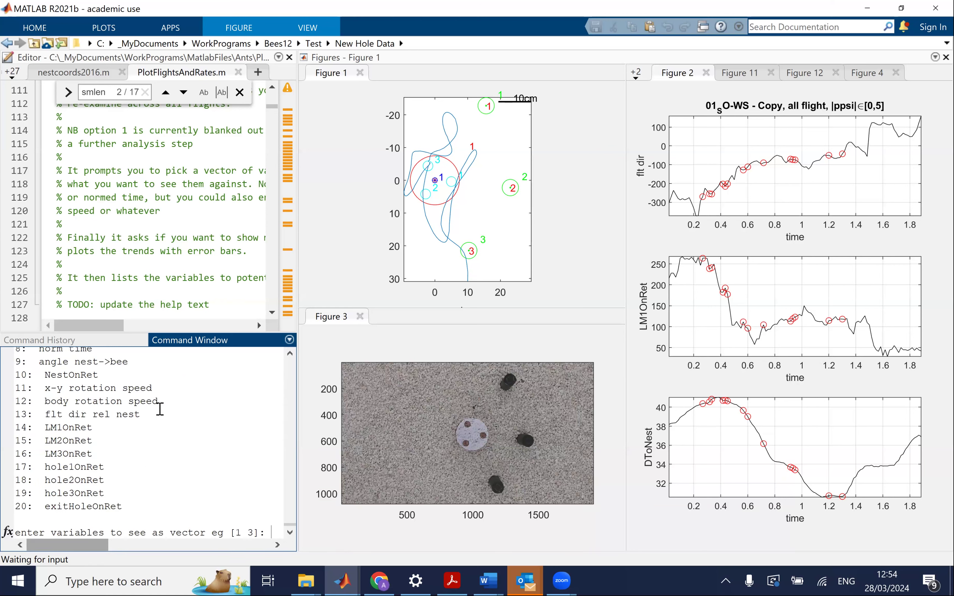
{"action": "scroll", "coordinate": [161, 409], "scroll_direction": "up", "scroll_amount": 2}
{"action": "scroll", "coordinate": [160, 409], "scroll_direction": "up", "scroll_amount": 1}
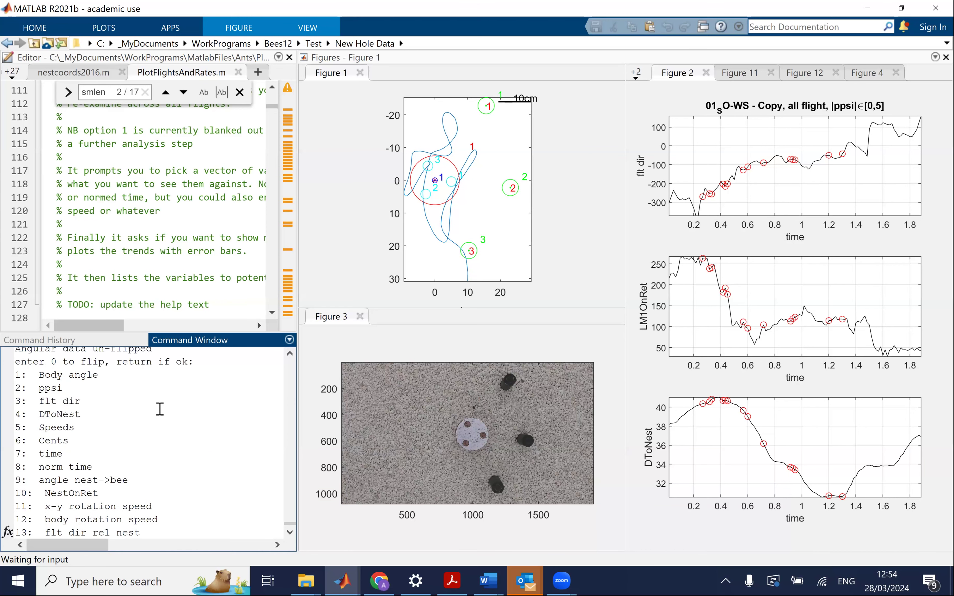
{"action": "scroll", "coordinate": [160, 409], "scroll_direction": "down", "scroll_amount": 1}
{"action": "scroll", "coordinate": [160, 409], "scroll_direction": "down", "scroll_amount": 2}
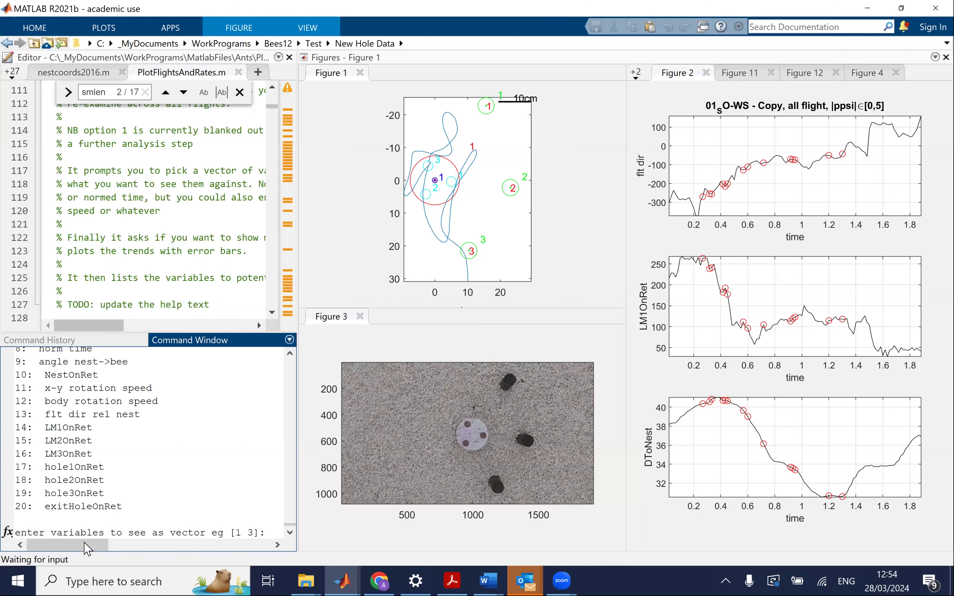
{"action": "type", "text": "["}
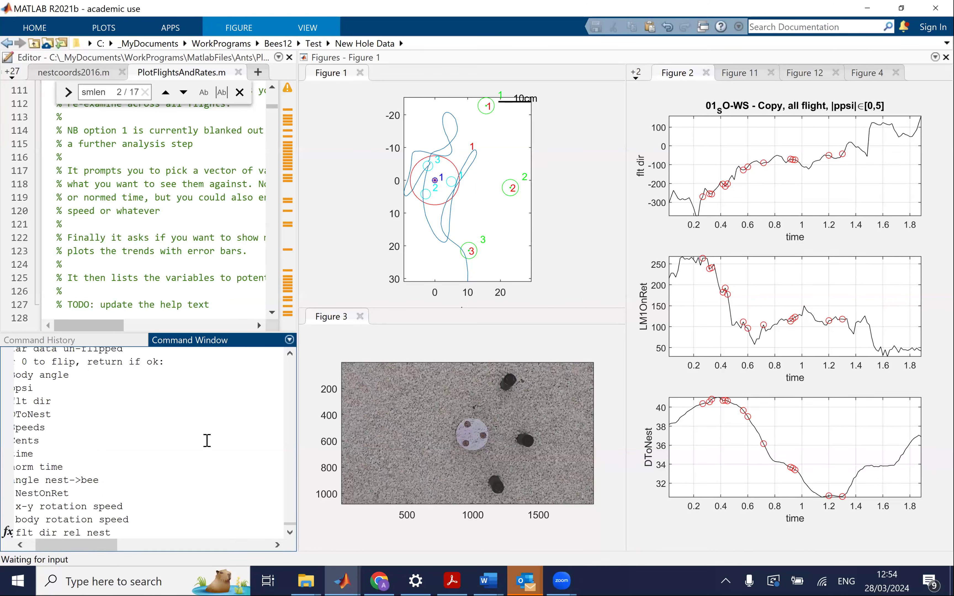
{"action": "scroll", "coordinate": [207, 441], "scroll_direction": "left", "scroll_amount": 3}
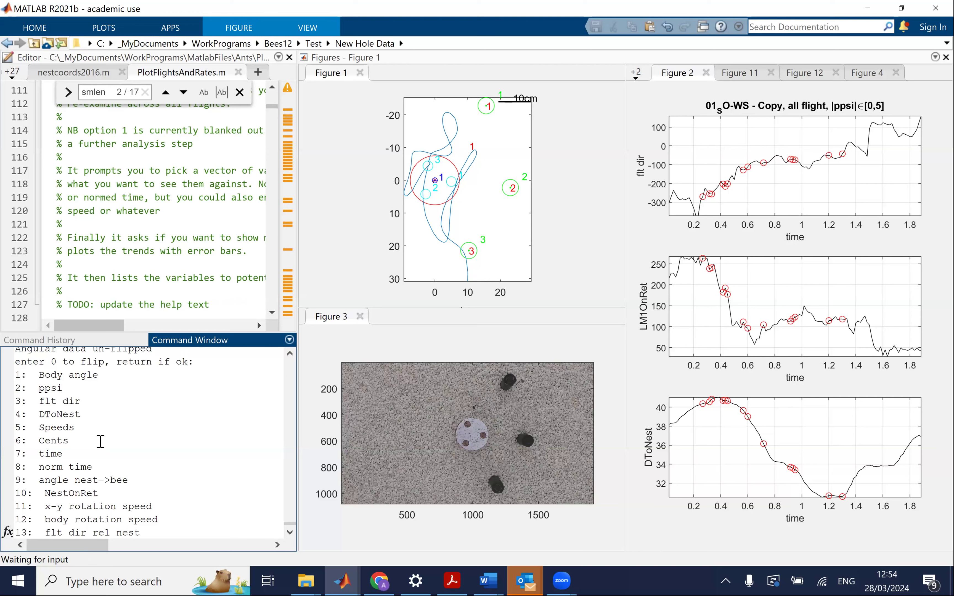
{"action": "type", "text": ", 3,"}
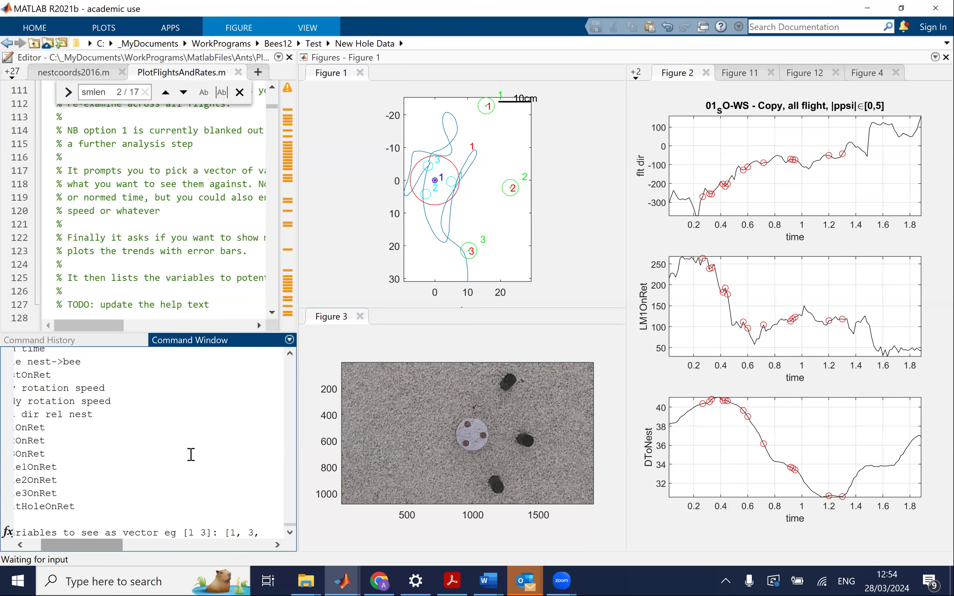
{"action": "scroll", "coordinate": [190, 454], "scroll_direction": "up", "scroll_amount": 3}
{"action": "scroll", "coordinate": [191, 455], "scroll_direction": "left", "scroll_amount": 2}
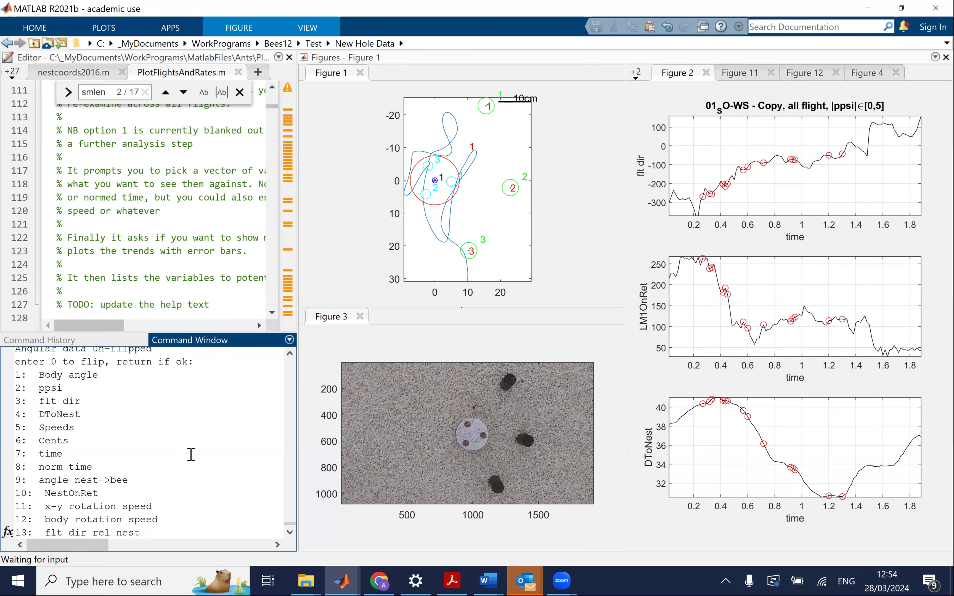
{"action": "type", "text": "4]"}
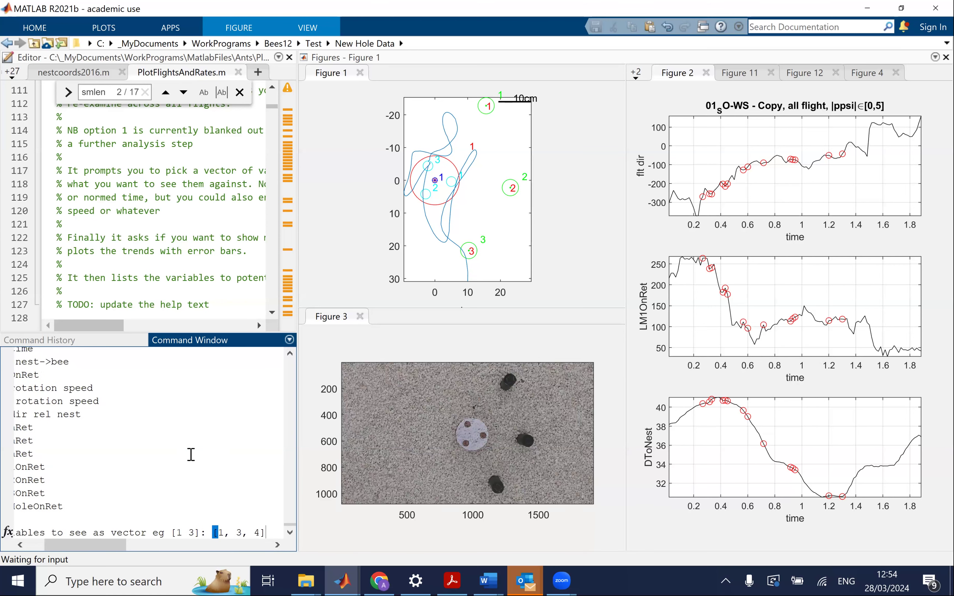
{"action": "key", "text": "Return"}
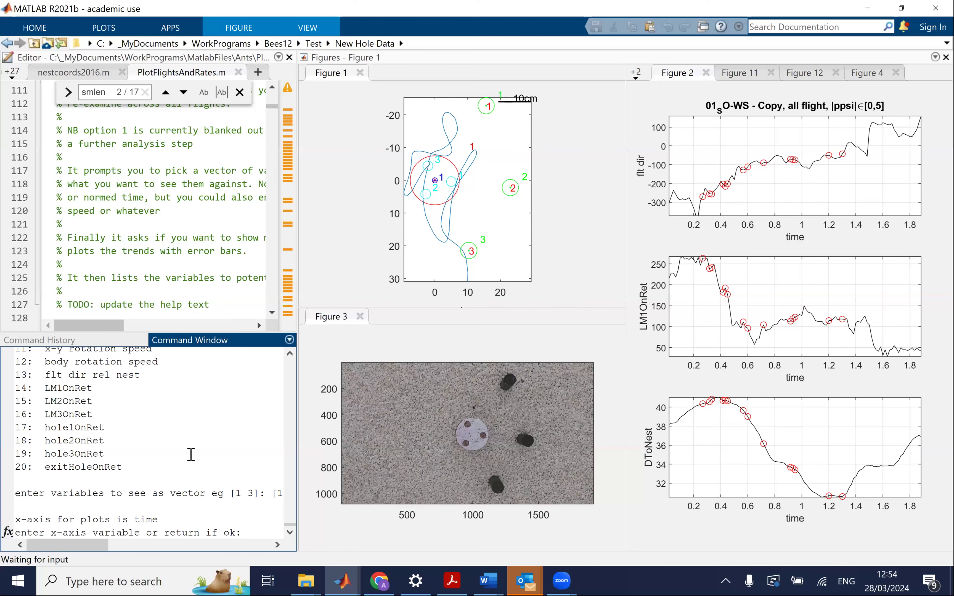
{"action": "key", "text": "Return"}
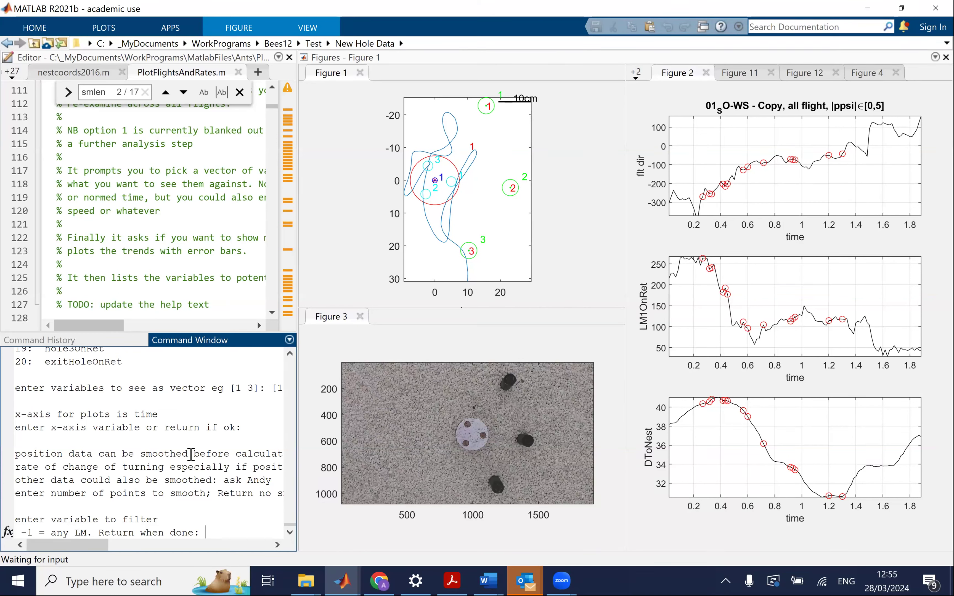
Filter the data by ppsi (variable 2) with an absolute range of [0,10]
{"action": "scroll", "coordinate": [91, 477], "scroll_direction": "up", "scroll_amount": 9}
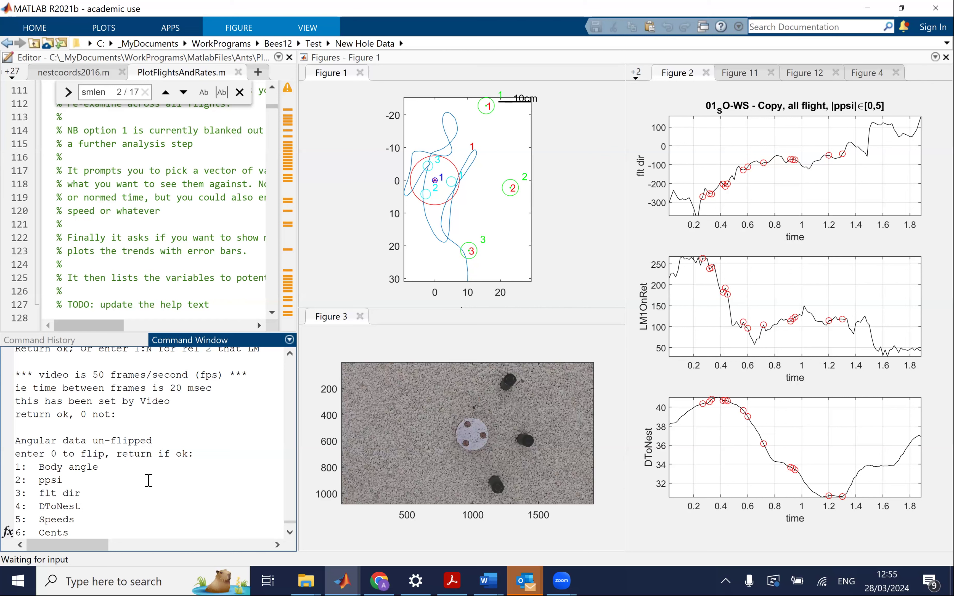
{"action": "scroll", "coordinate": [148, 480], "scroll_direction": "down", "scroll_amount": 4}
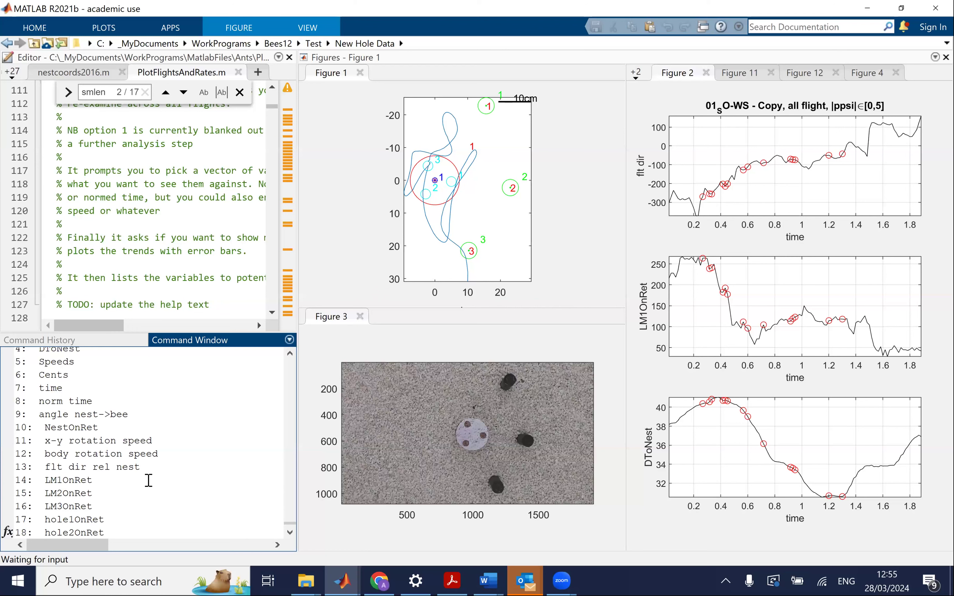
{"action": "scroll", "coordinate": [148, 480], "scroll_direction": "down", "scroll_amount": 5}
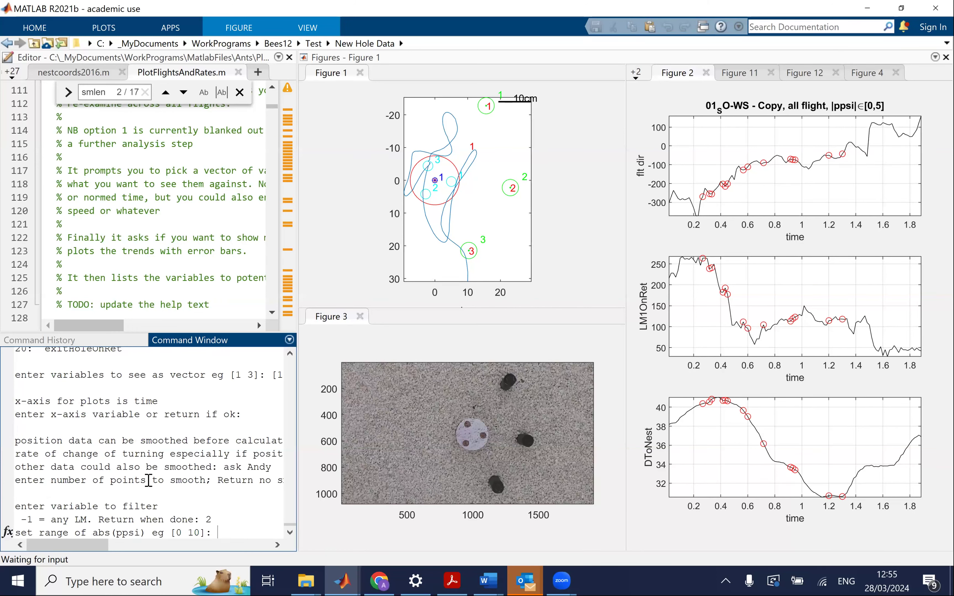
{"action": "type", "text": "[0,10]"}
{"action": "key", "text": "Return"}
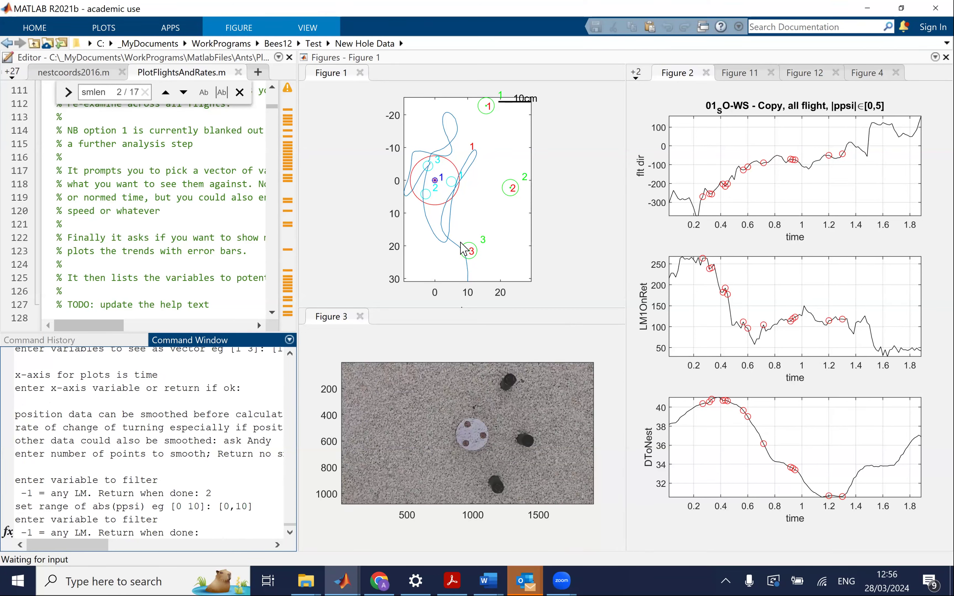
End the filter entry without adding another variable, then page through the individual flight plots to the summary over all data
{"action": "key", "text": "Return"}
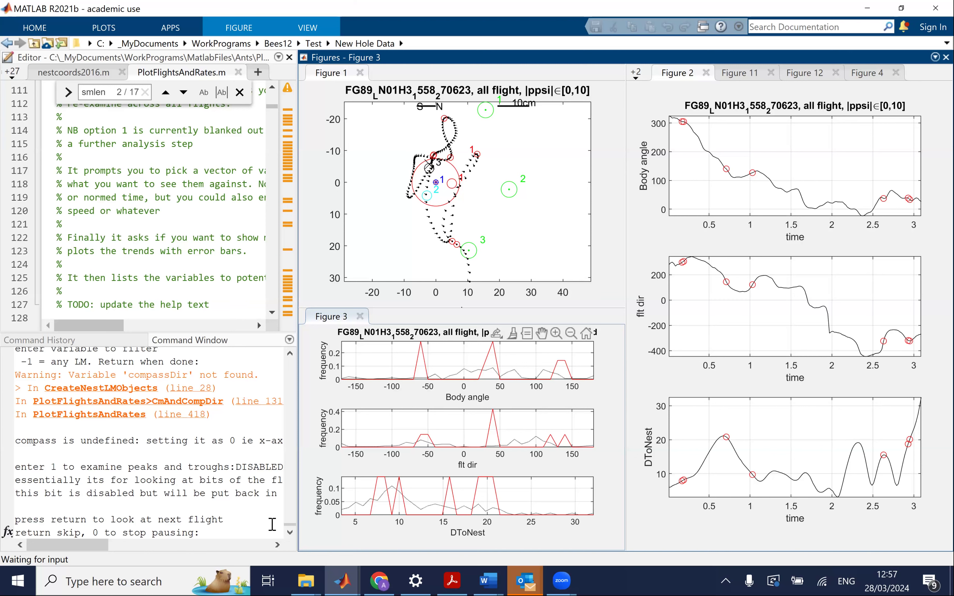
{"action": "left_click", "coordinate": [220, 532]}
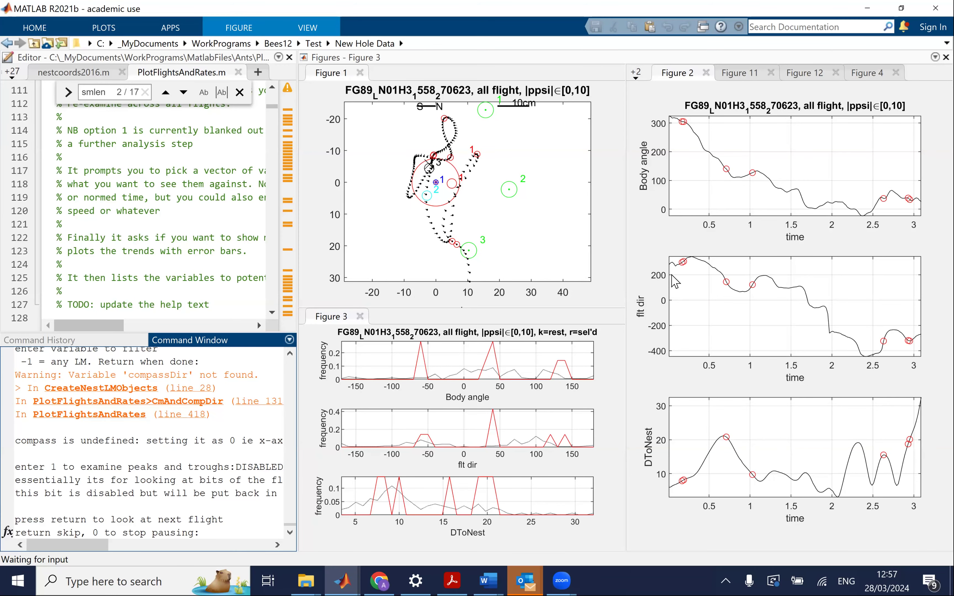
{"action": "key", "text": "Return"}
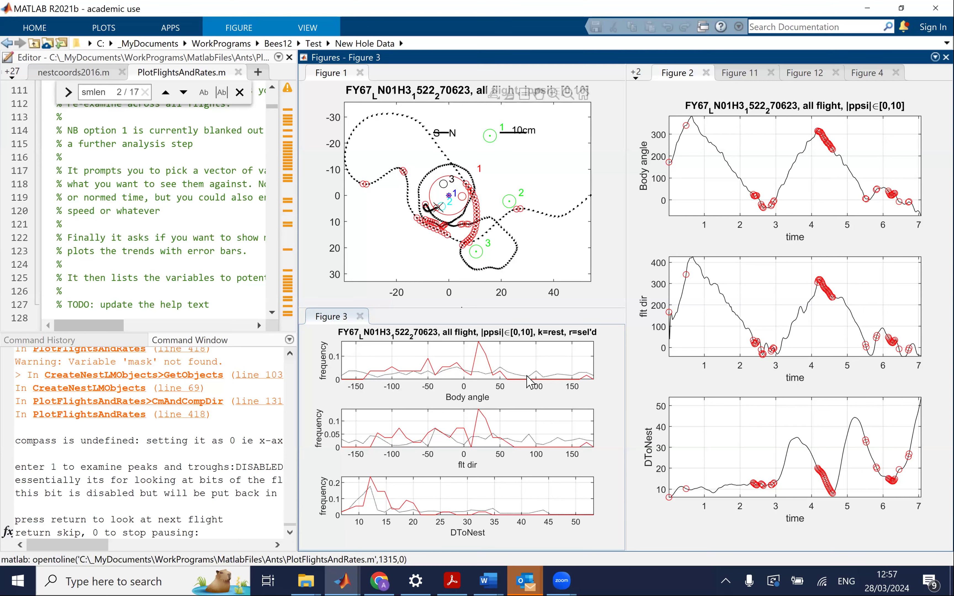
{"action": "key", "text": "Return"}
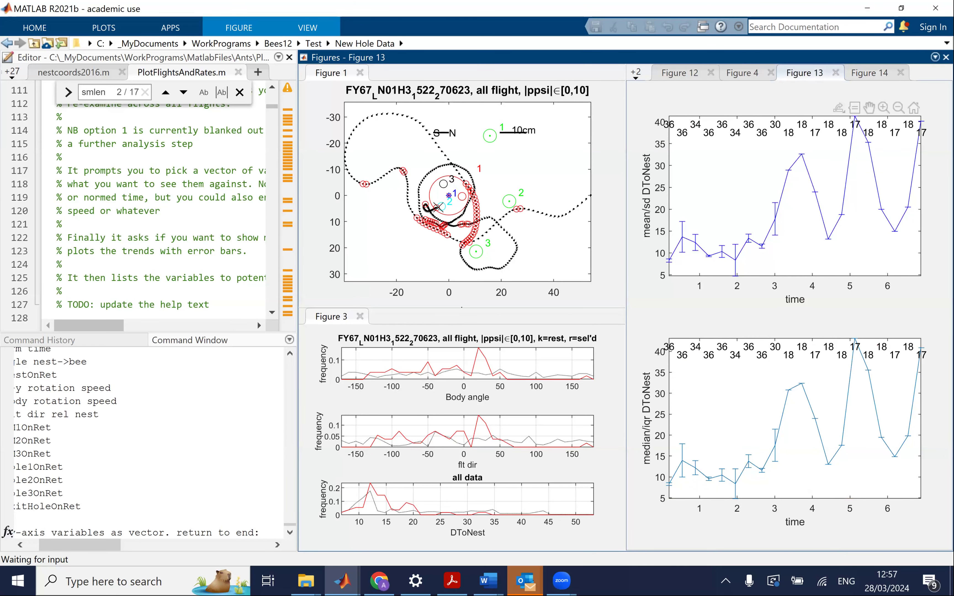
Check the numbered variable list and choose distance to nest (variable 4) as the y-axis variable for a further plot
{"action": "left_click", "coordinate": [152, 383]}
{"action": "scroll", "coordinate": [108, 395], "scroll_direction": "left", "scroll_amount": 2}
{"action": "scroll", "coordinate": [160, 445], "scroll_direction": "up", "scroll_amount": 2}
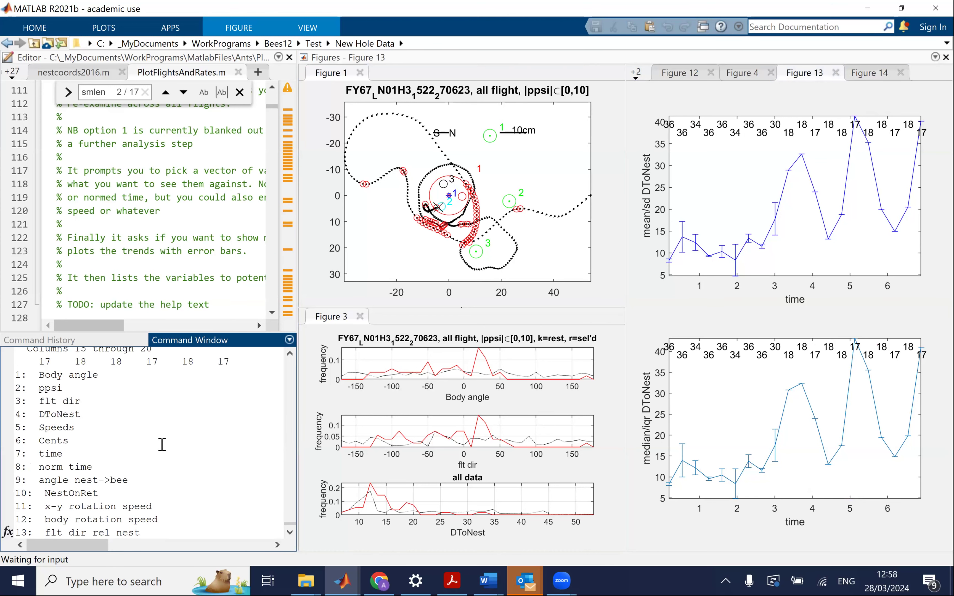
{"action": "scroll", "coordinate": [162, 444], "scroll_direction": "up", "scroll_amount": 2}
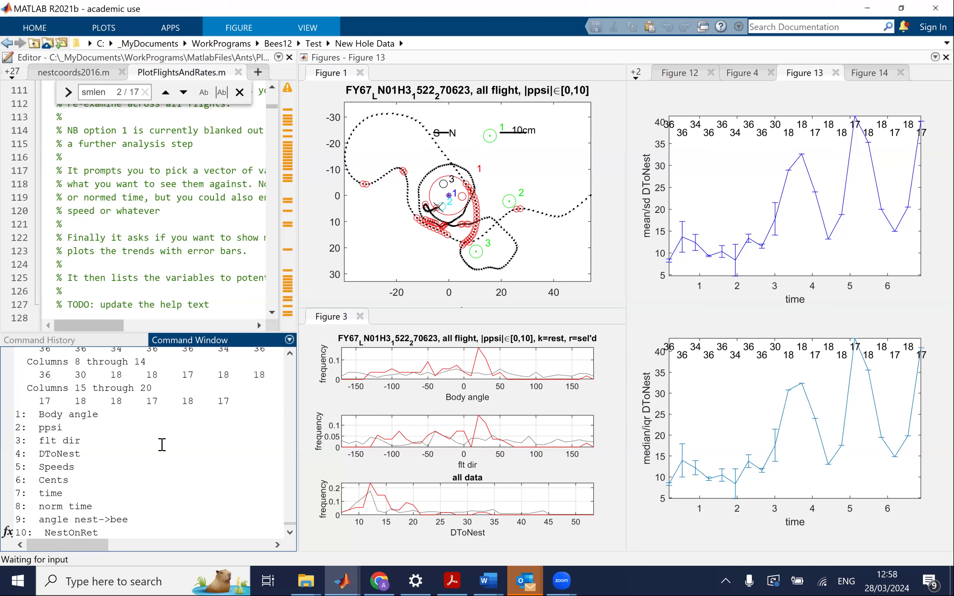
{"action": "scroll", "coordinate": [162, 445], "scroll_direction": "down", "scroll_amount": 2}
{"action": "scroll", "coordinate": [180, 441], "scroll_direction": "down", "scroll_amount": 2}
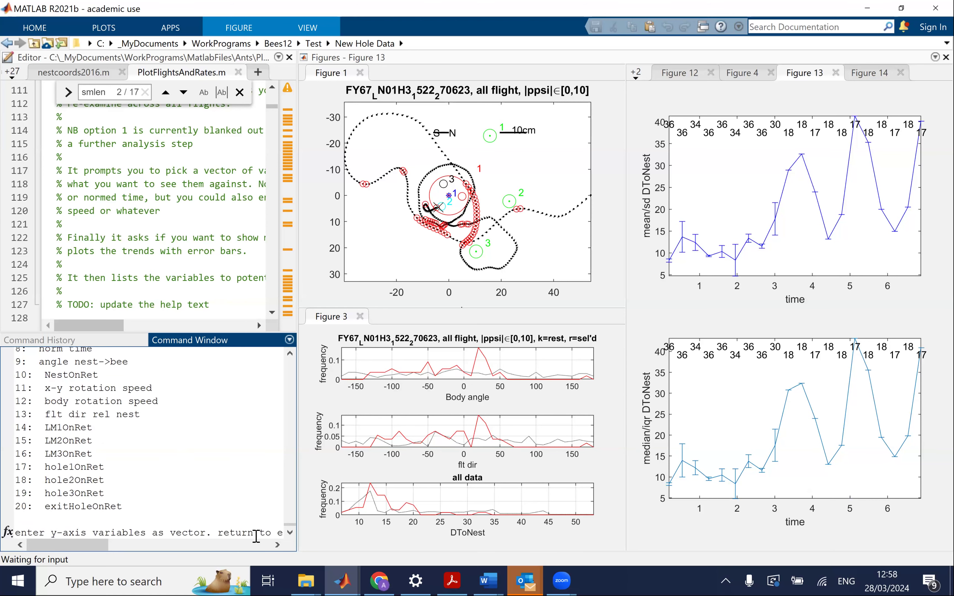
{"action": "scroll", "coordinate": [280, 531], "scroll_direction": "right", "scroll_amount": 1}
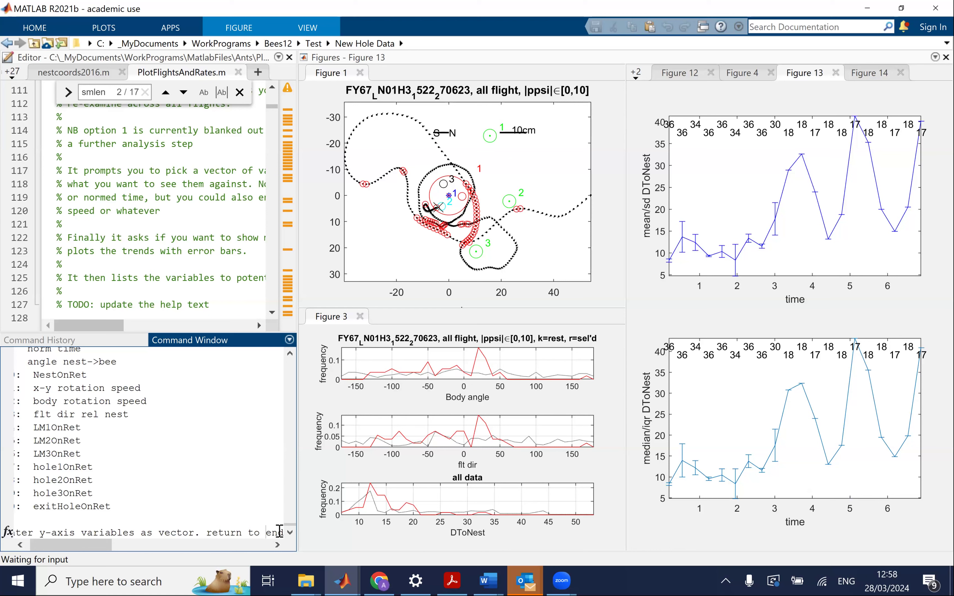
{"action": "type", "text": "4"}
{"action": "key", "text": "Return"}
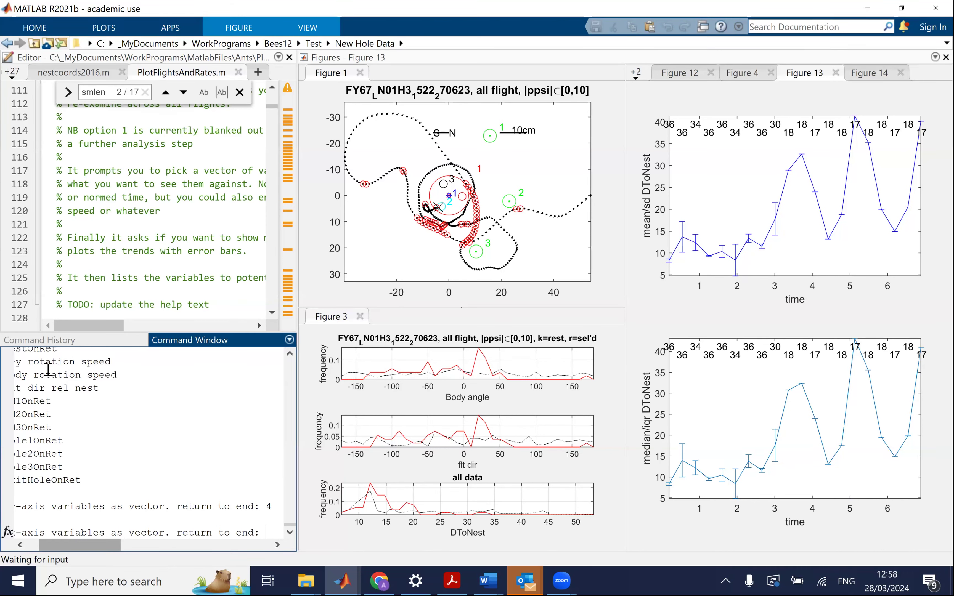
Choose normalised time (variable 8) from the variable list as the x-axis variable
{"action": "scroll", "coordinate": [48, 369], "scroll_direction": "up", "scroll_amount": 1}
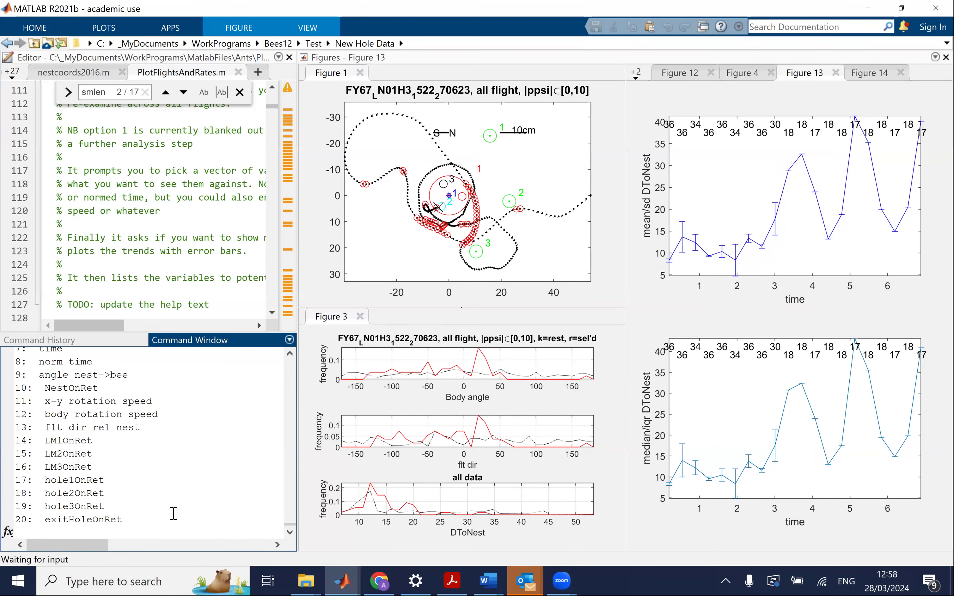
{"action": "key", "text": "Return"}
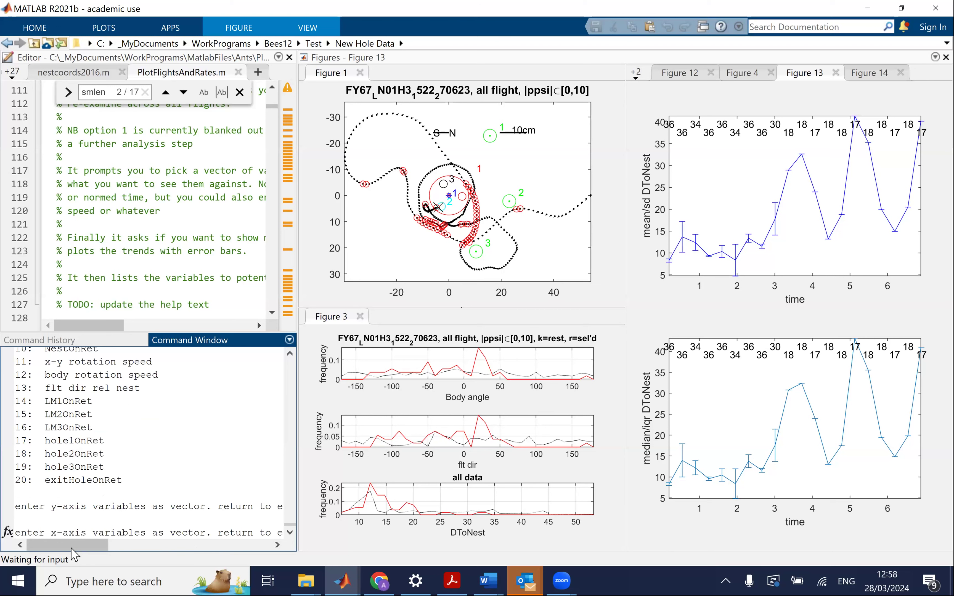
{"action": "scroll", "coordinate": [102, 434], "scroll_direction": "right", "scroll_amount": 5}
{"action": "scroll", "coordinate": [103, 435], "scroll_direction": "left", "scroll_amount": 5}
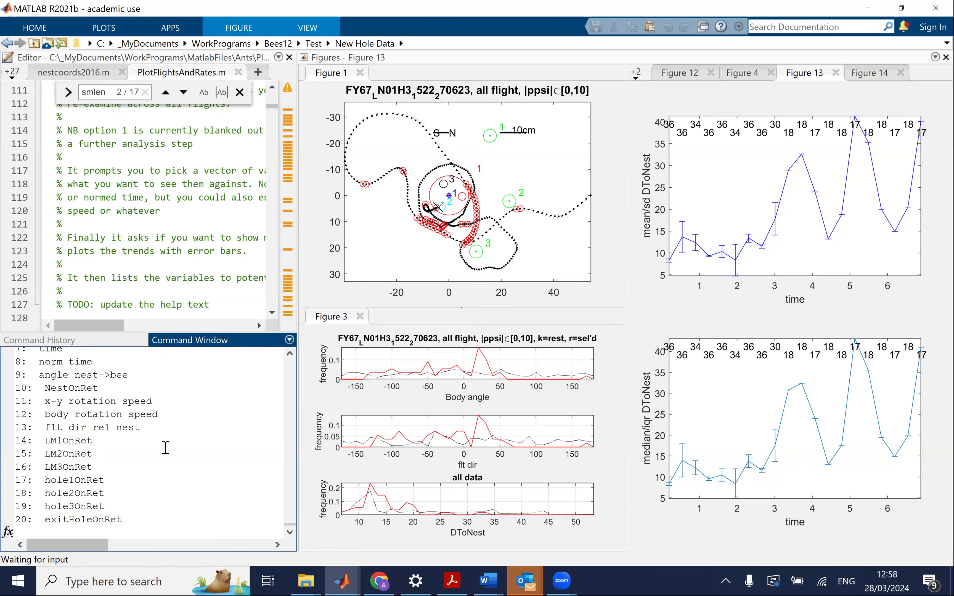
{"action": "scroll", "coordinate": [166, 447], "scroll_direction": "down", "scroll_amount": 2}
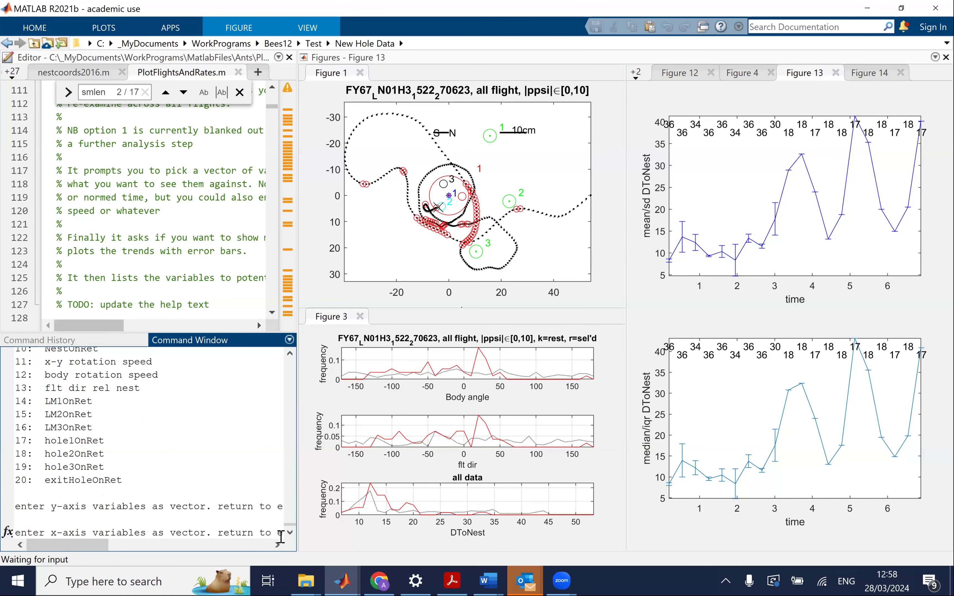
{"action": "scroll", "coordinate": [281, 537], "scroll_direction": "right", "scroll_amount": 1}
{"action": "type", "text": "8"}
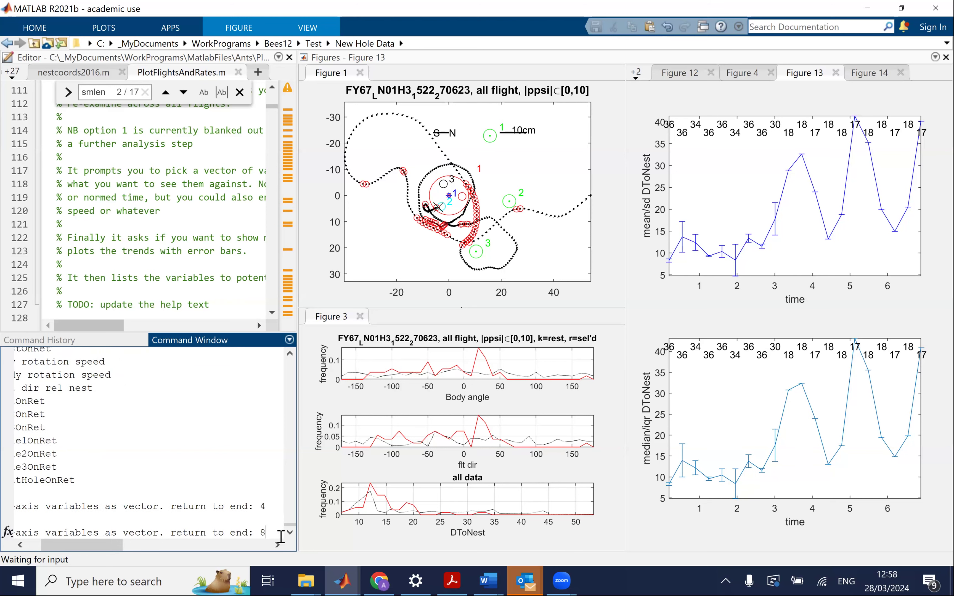
{"action": "key", "text": "Return"}
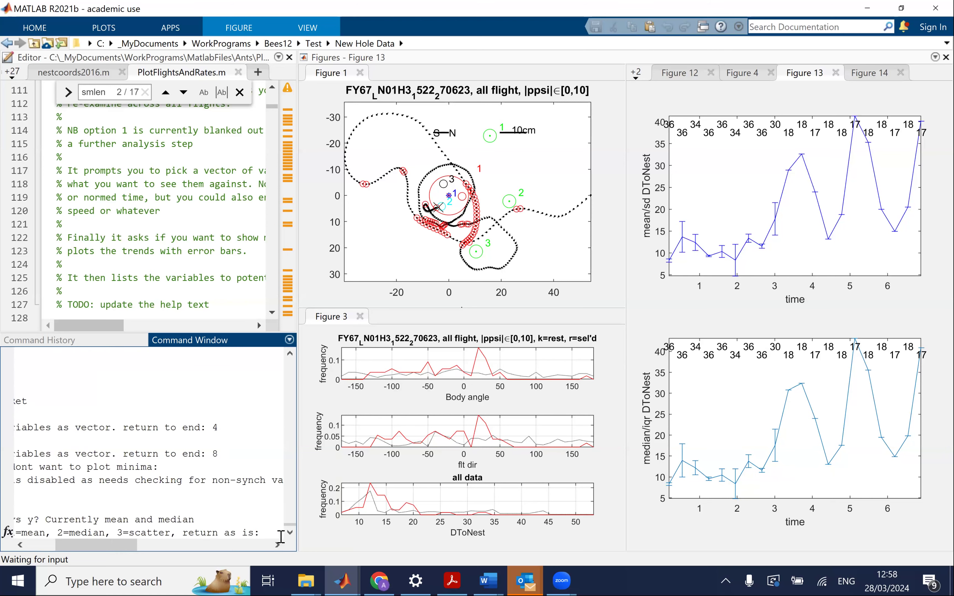
Accept the default mean and median plots, 20 bins for both the plot and the y-distribution, and averages per flight
{"action": "key", "text": "Return"}
{"action": "key", "text": "Return"}
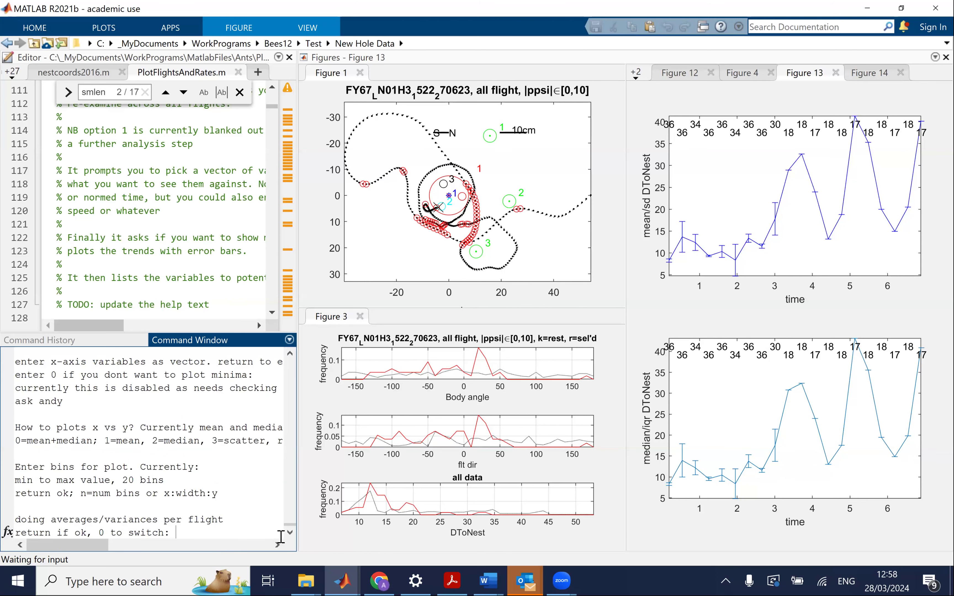
{"action": "key", "text": "Return"}
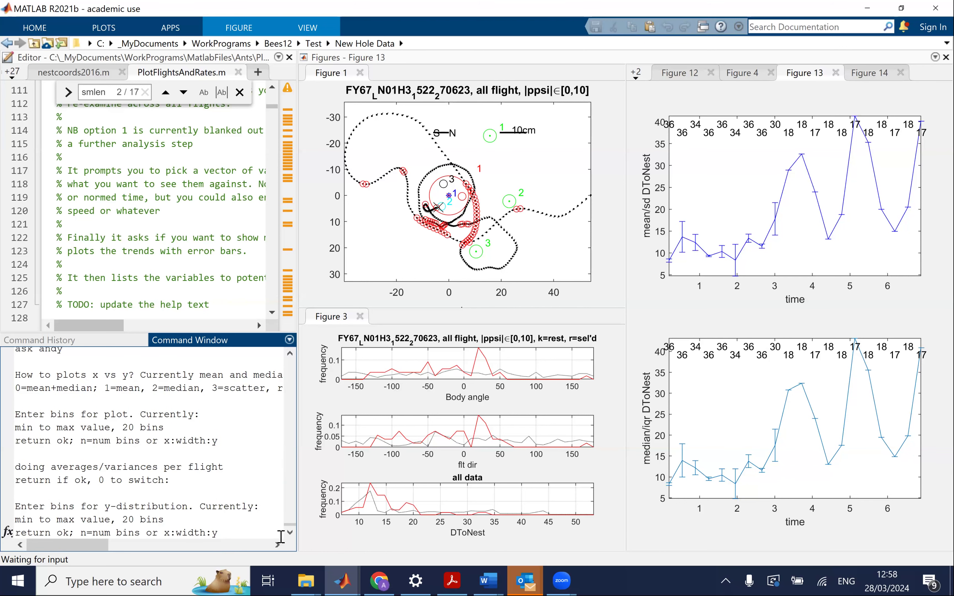
{"action": "key", "text": "Return"}
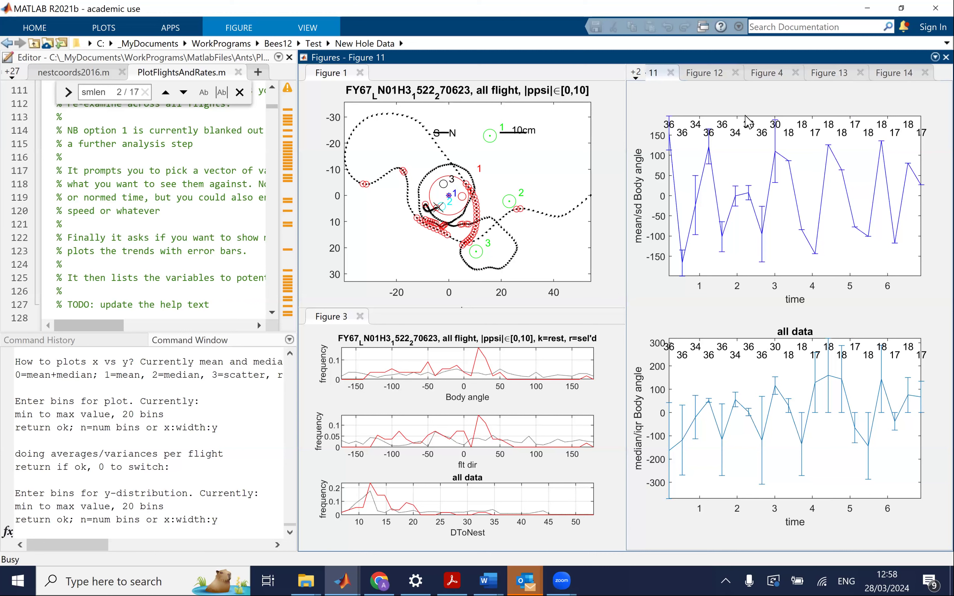